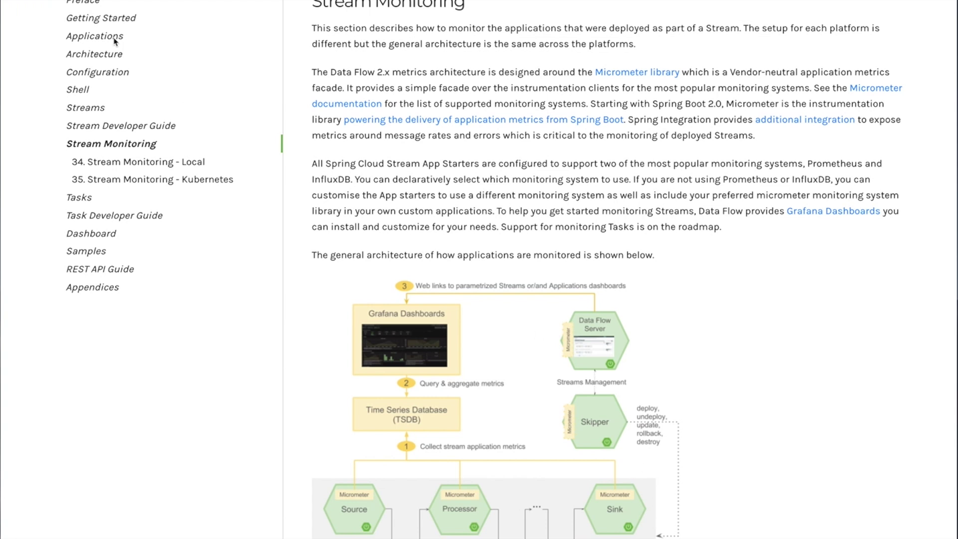
Go to docs section 3.2 Getting Started with Docker Compose and select the wget download command
left_click(105, 20)
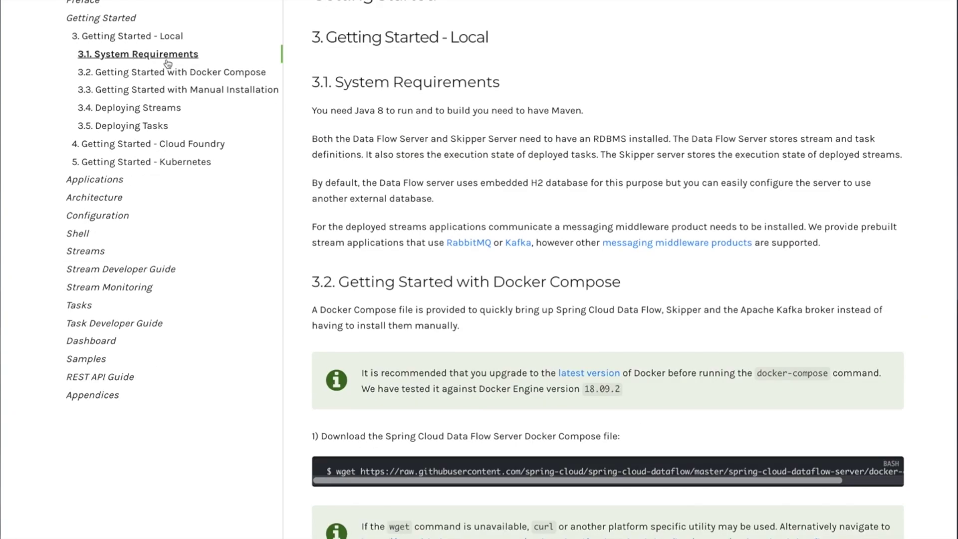
left_click(185, 73)
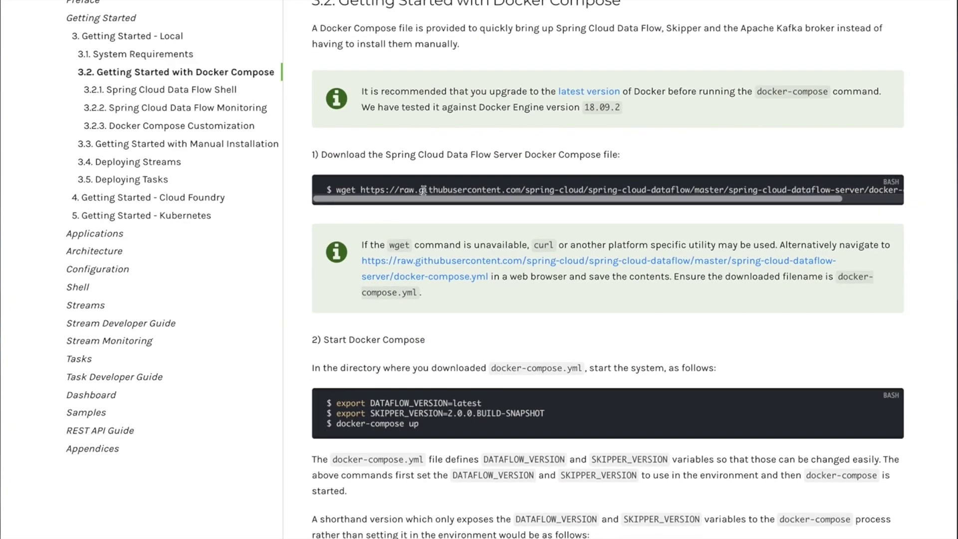
left_click(339, 192)
triple_click(340, 192)
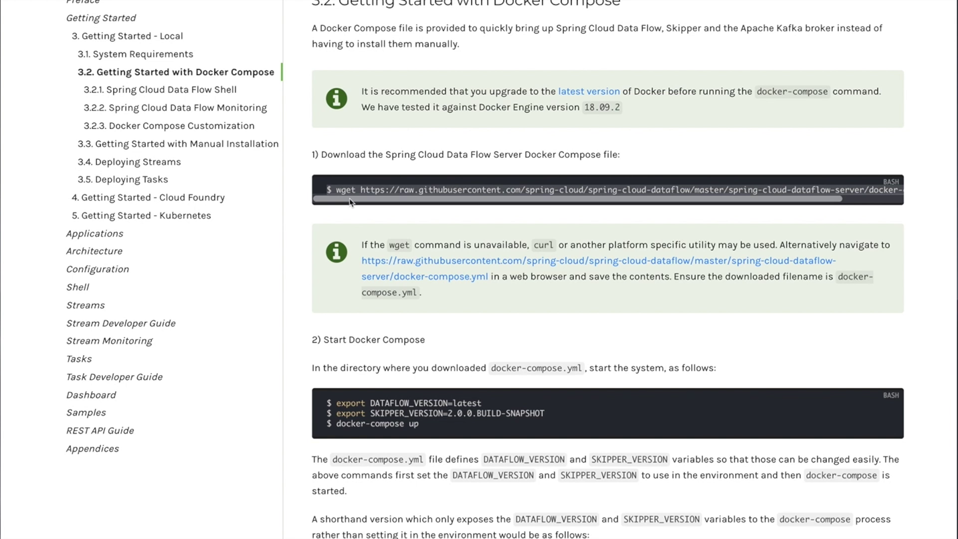
Copy the wget command into Terminal, clean up the line, and download docker-compose.yml
key("super+c")
key("super+Tab")
key("super+Tab")
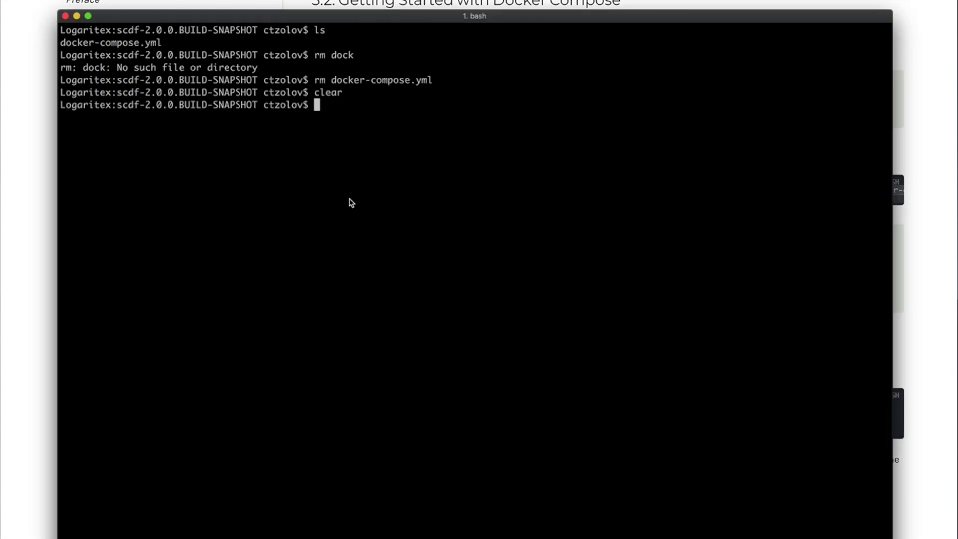
key("super+v")
key("ctrl+a")
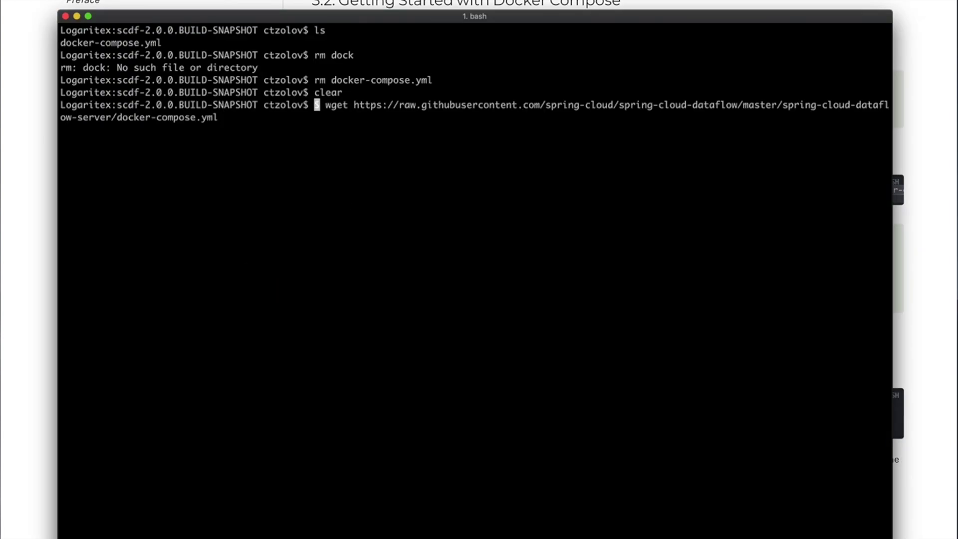
key("Delete")
key("Delete")
key("Return")
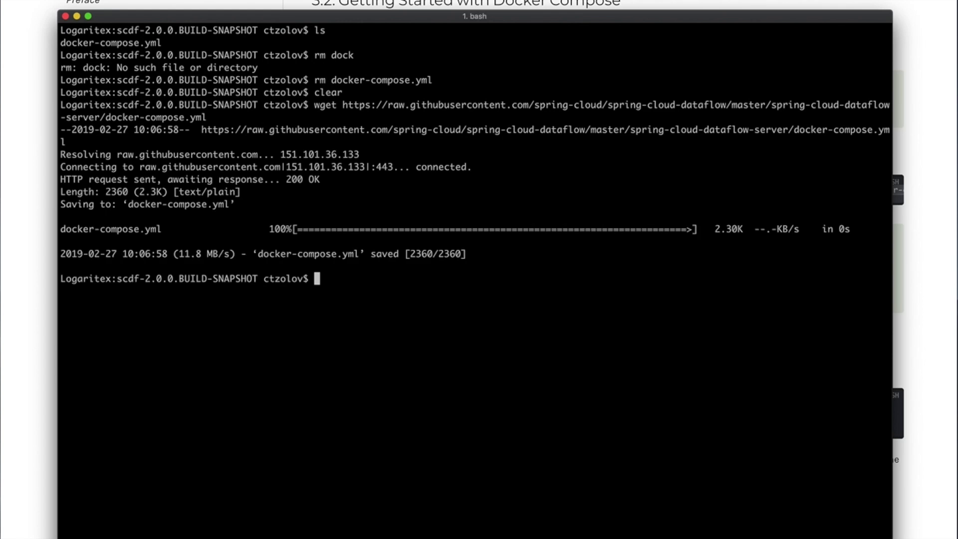
Recall and run env | grep VERSION to confirm DATAFLOW_VERSION and SKIPPER_VERSION
key("ctrl+r")
type("env")
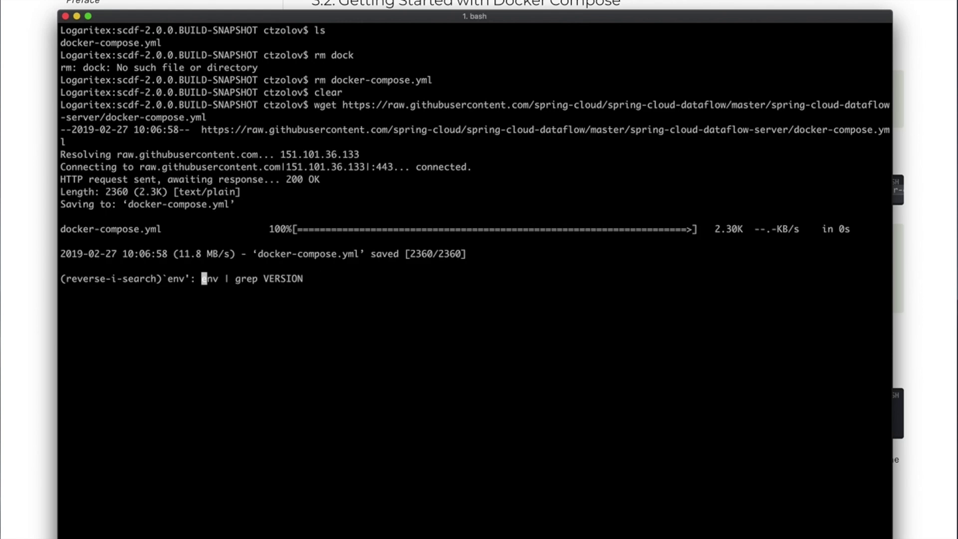
key("Return")
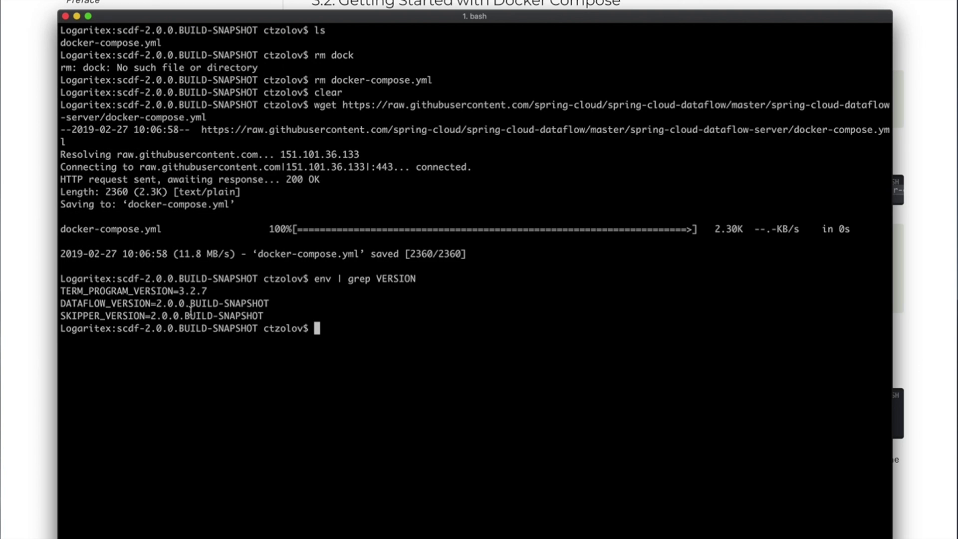
Run docker-compose up to start the Kafka, Skipper, InfluxDB and Grafana containers
type("dock")
key("Tab")
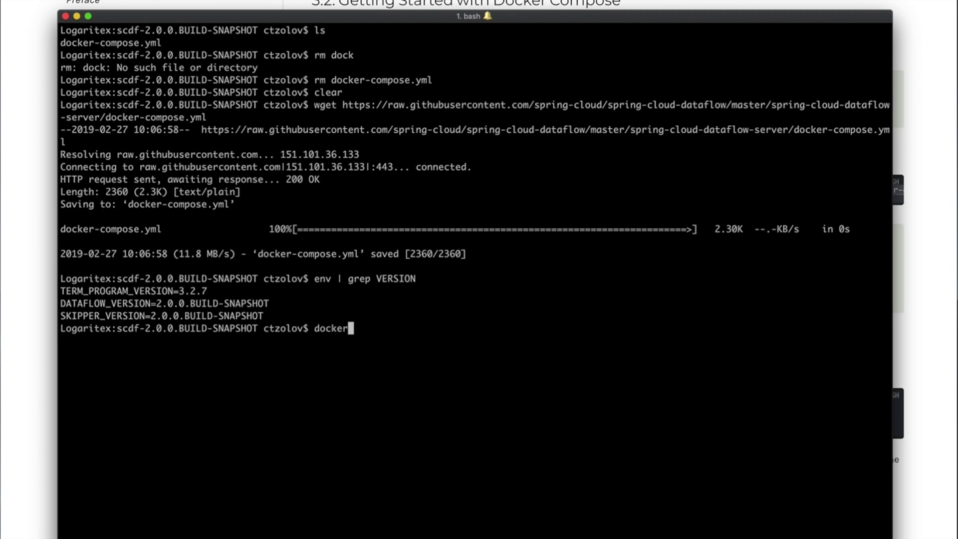
type("-compose up")
key("Return")
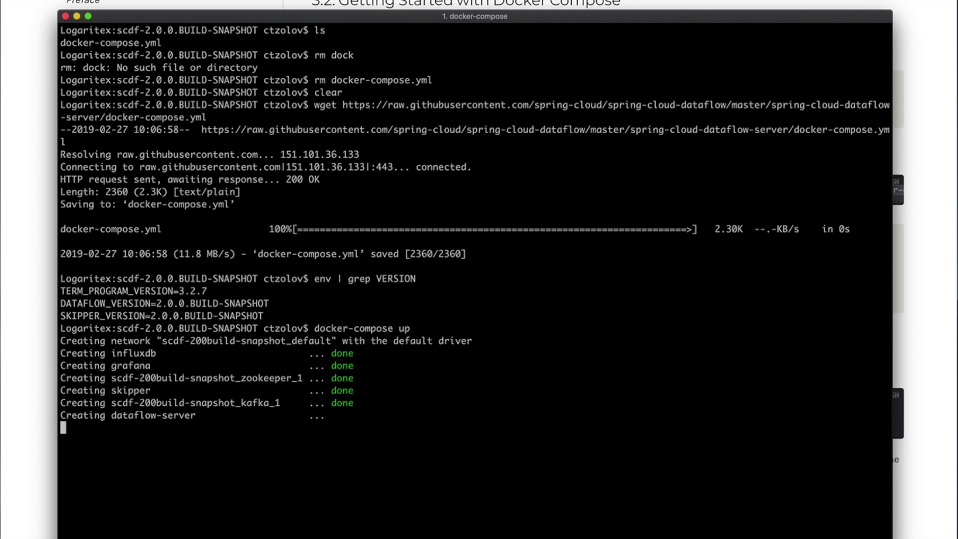
key("super+Tab")
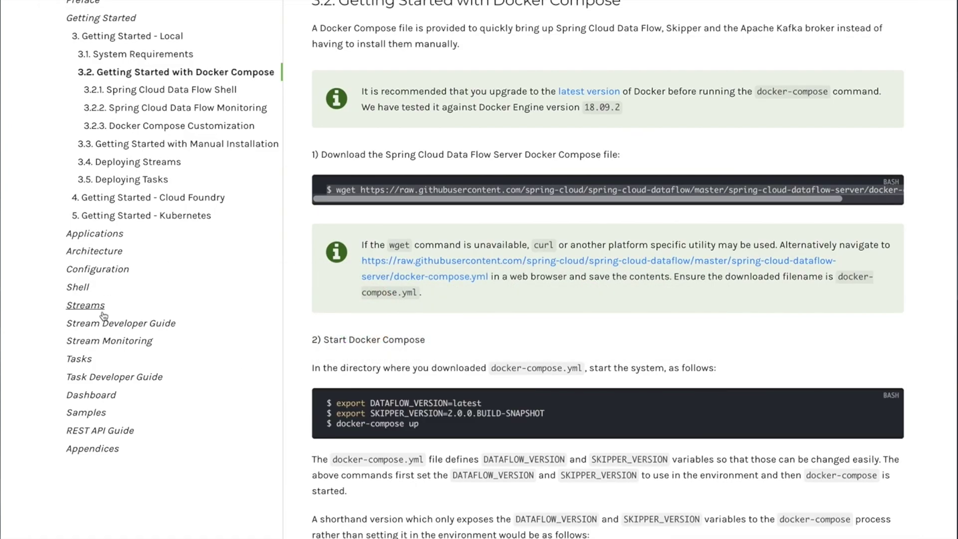
Jump to the docs' Stream Monitoring section, then open the Data Flow dashboard's Apps page once servers start
left_click(121, 342)
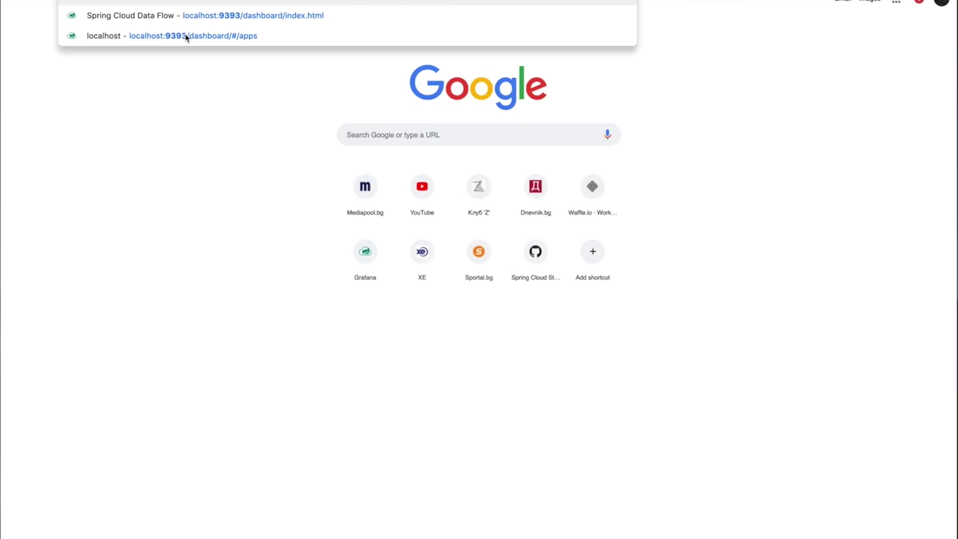
left_click(187, 36)
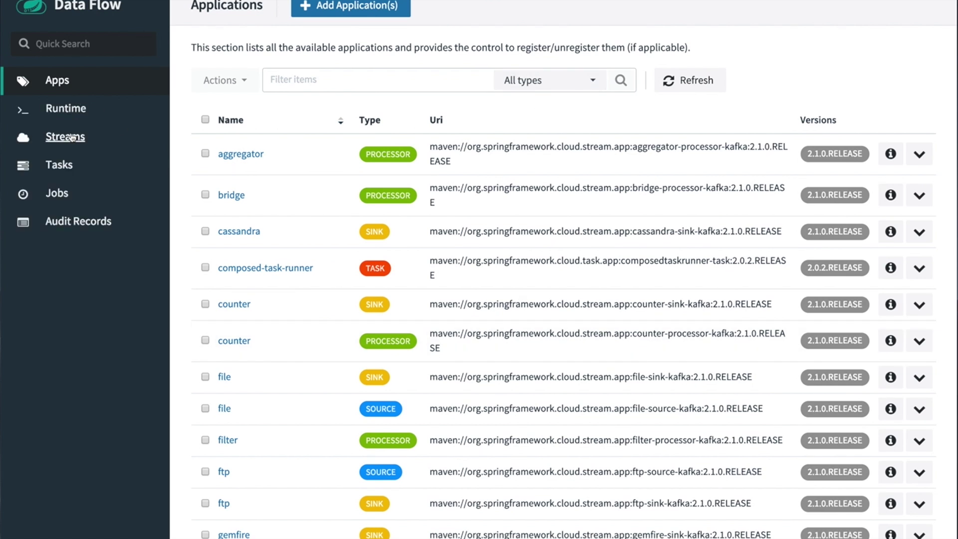
Create stream s1 defined as 'time | log', deploy it, and expand its row to show the graph
left_click(72, 136)
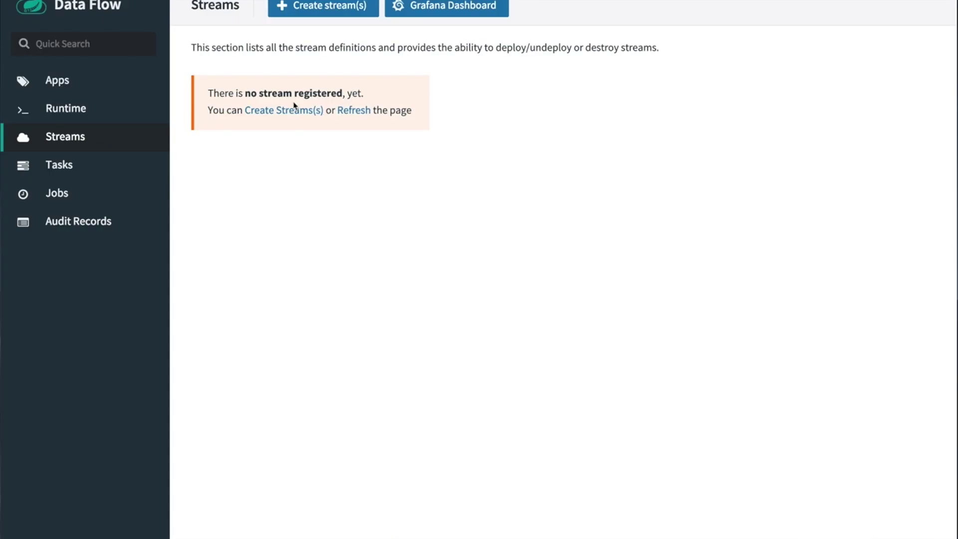
left_click(300, 11)
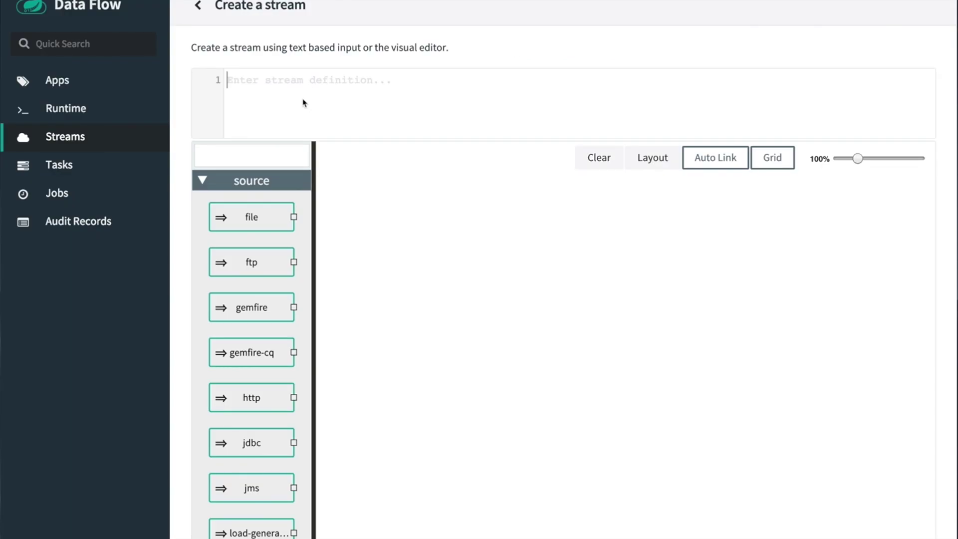
type("s1 = time")
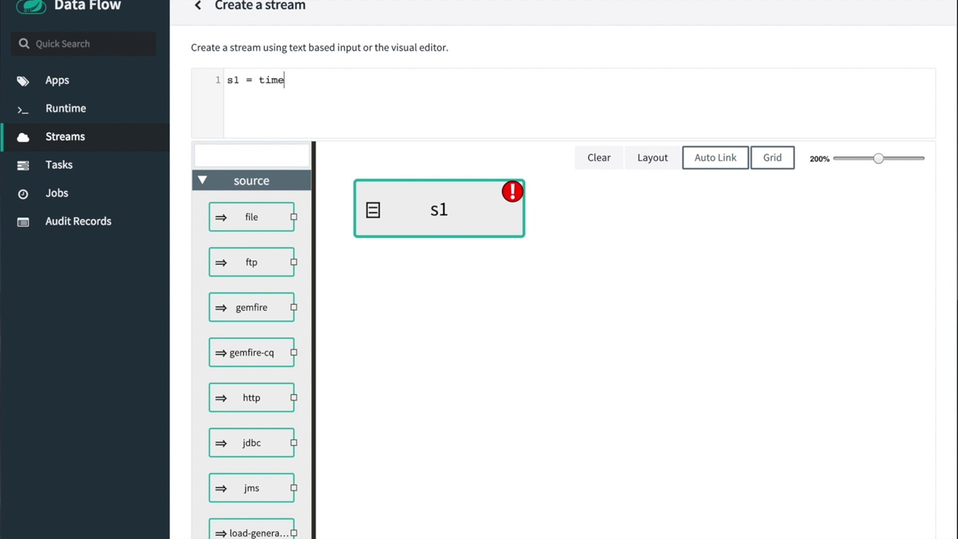
type(" | log")
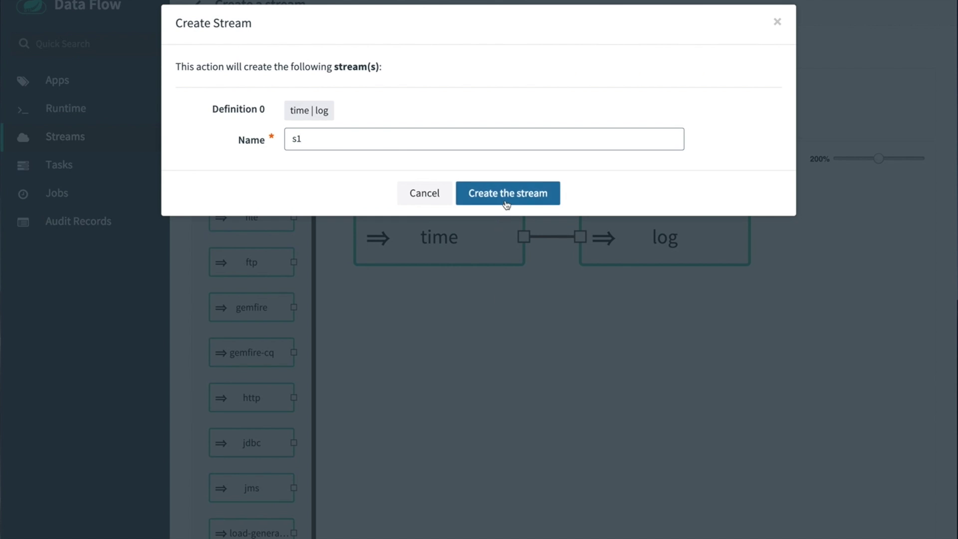
left_click(506, 199)
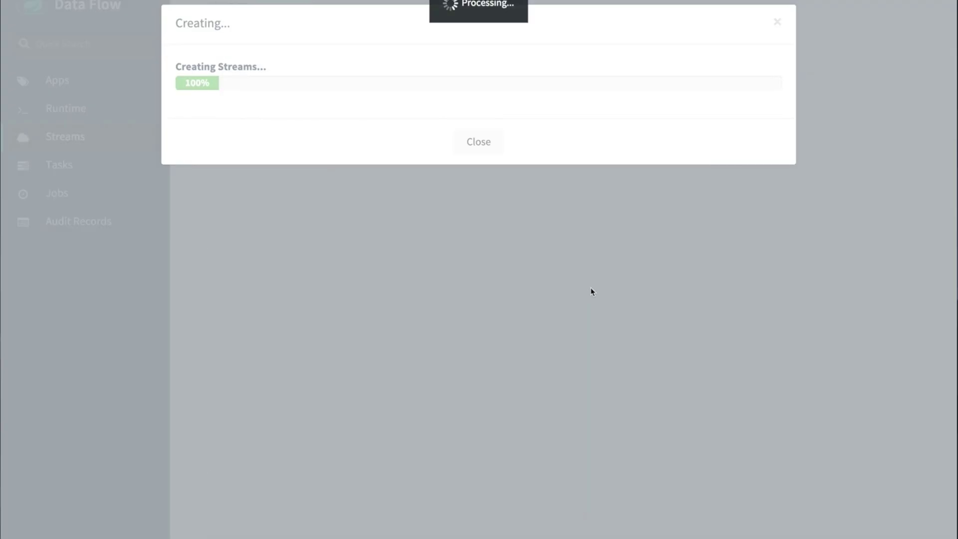
left_click(892, 150)
scroll(646, 514, "down", 2)
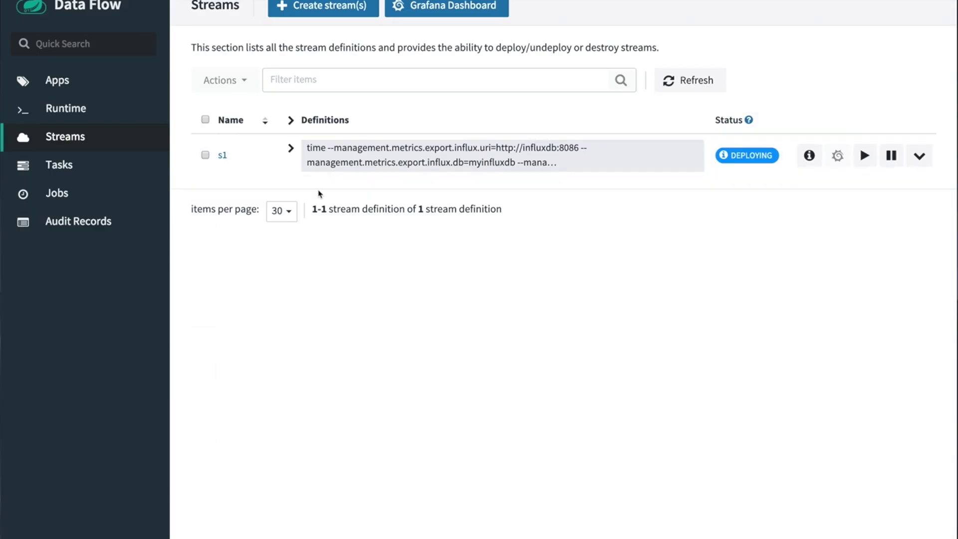
left_click(290, 149)
mouse_move(305, 277)
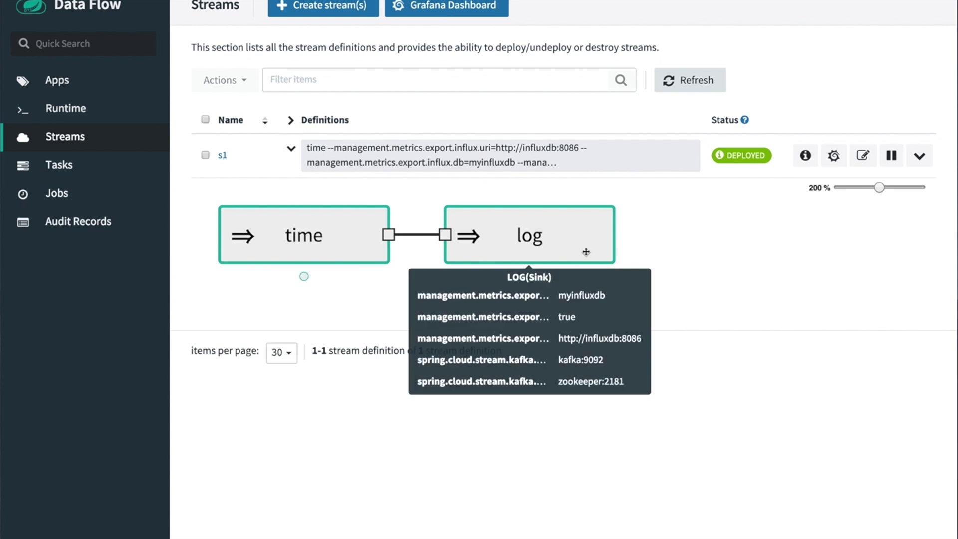
Follow the s1 row's Grafana Dashboard link to reach the Grafana login page
left_click(841, 164)
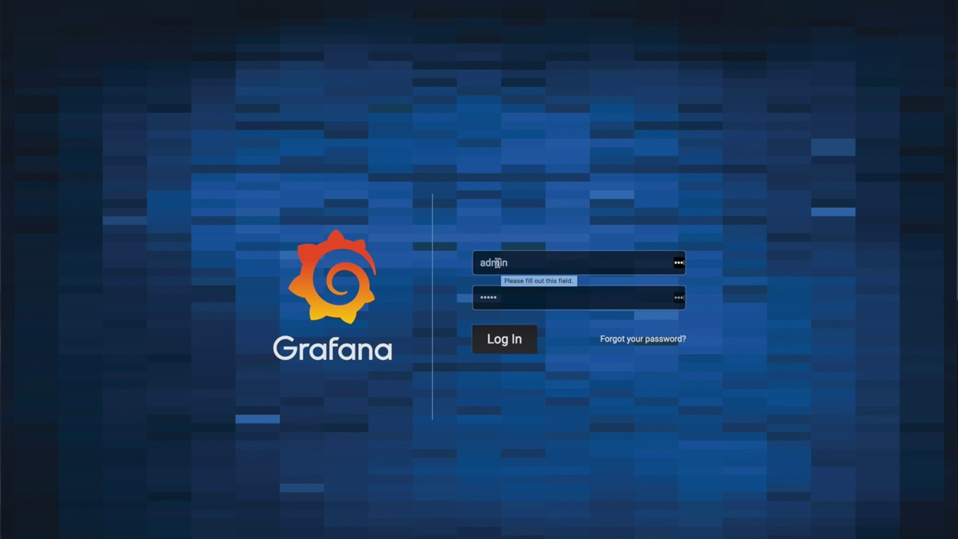
Log in to Grafana with the admin credentials and dismiss the password manager's save prompt
left_click(497, 341)
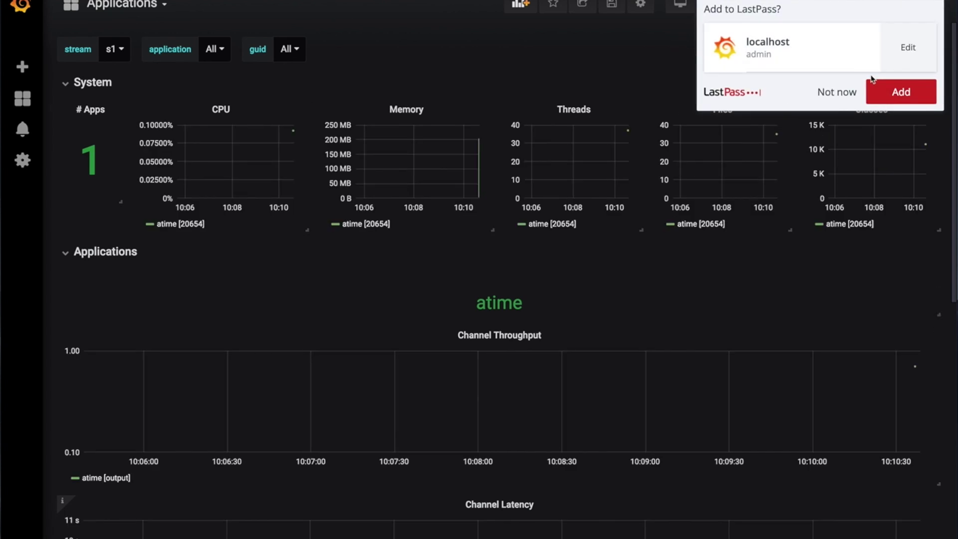
left_click(839, 96)
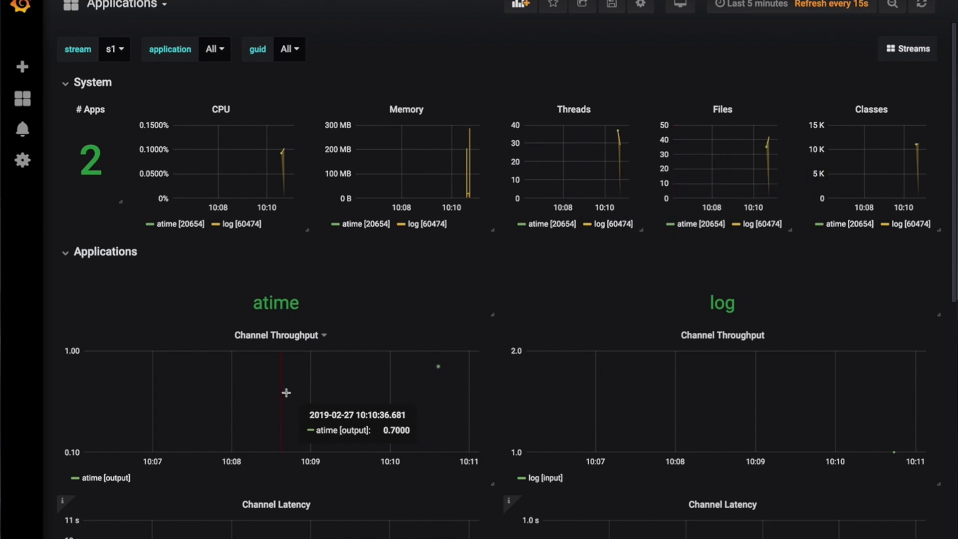
left_click(65, 255)
left_click(66, 257)
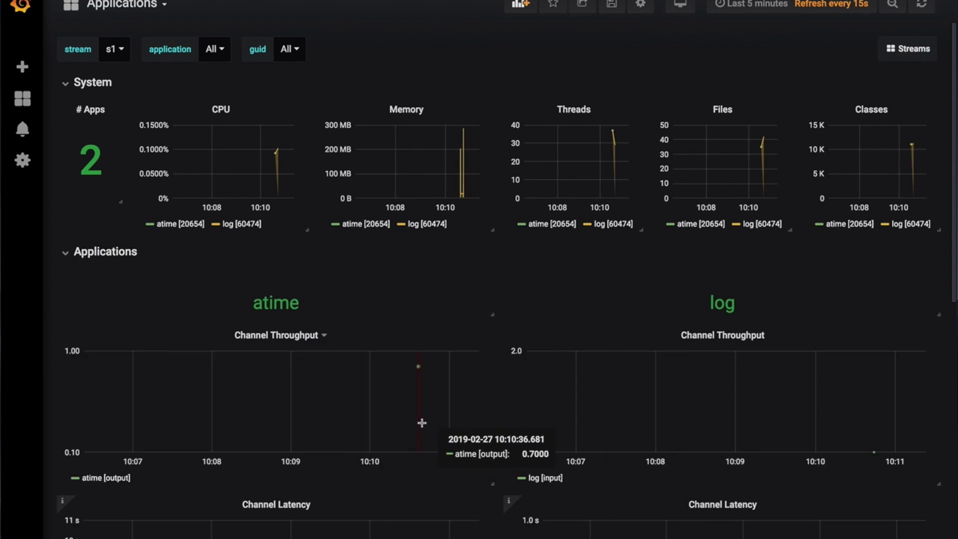
scroll(286, 433, "down", 3)
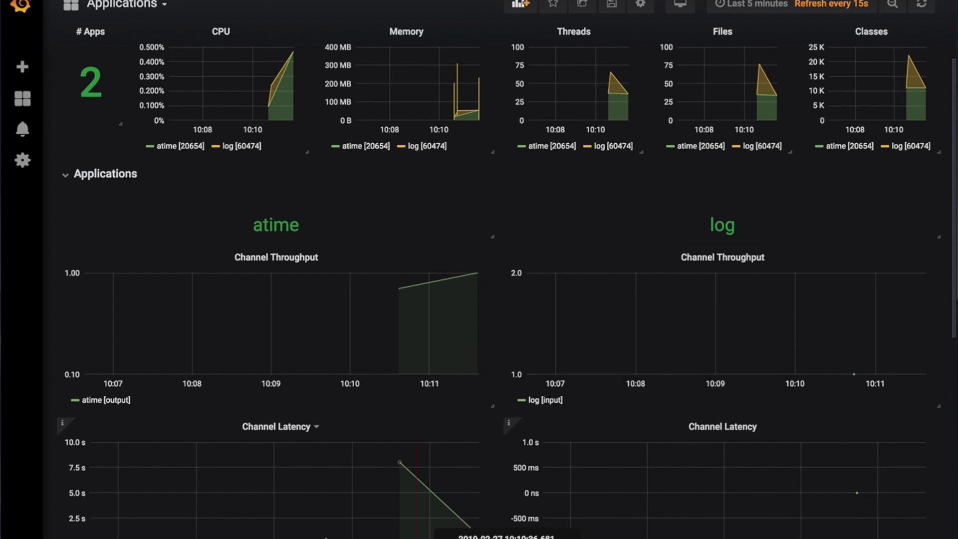
scroll(510, 504, "down", 1)
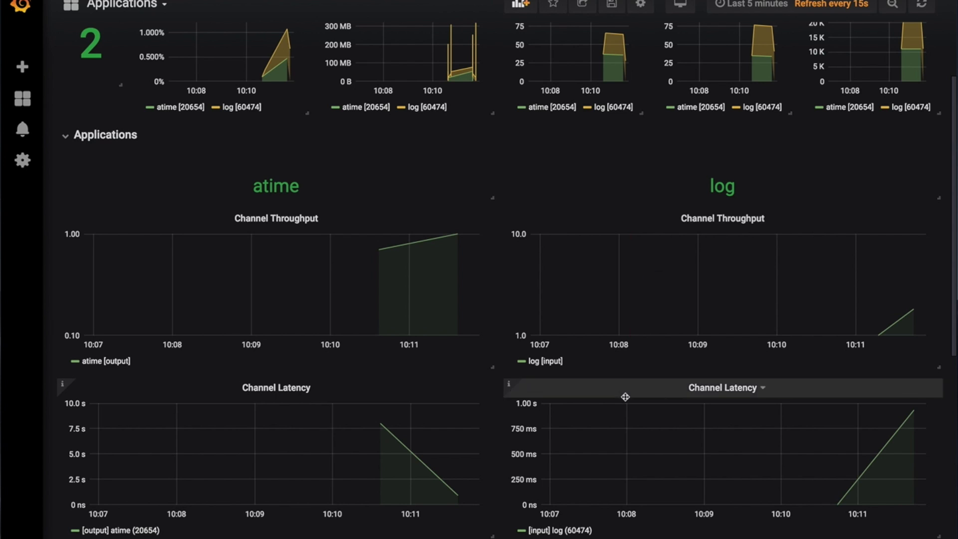
scroll(624, 396, "down", 5)
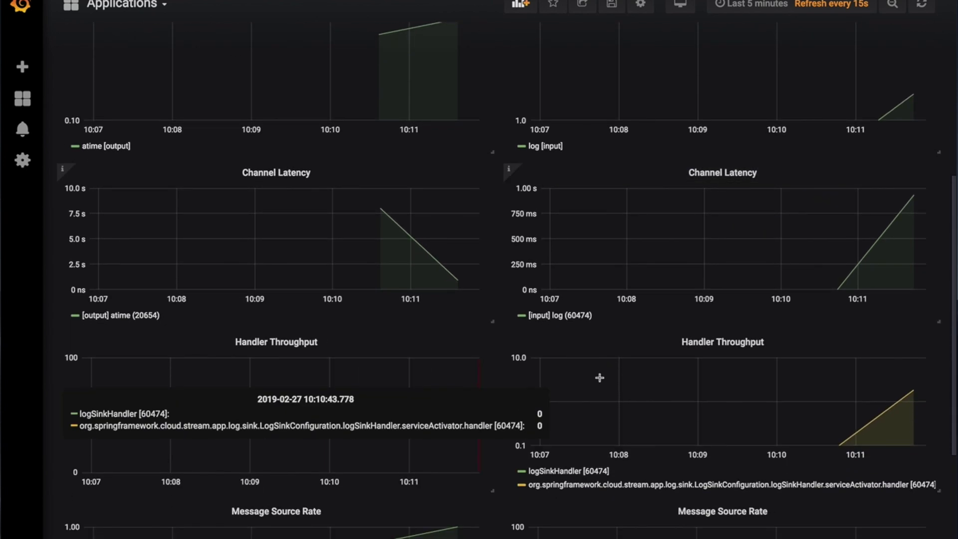
scroll(623, 432, "down", 3)
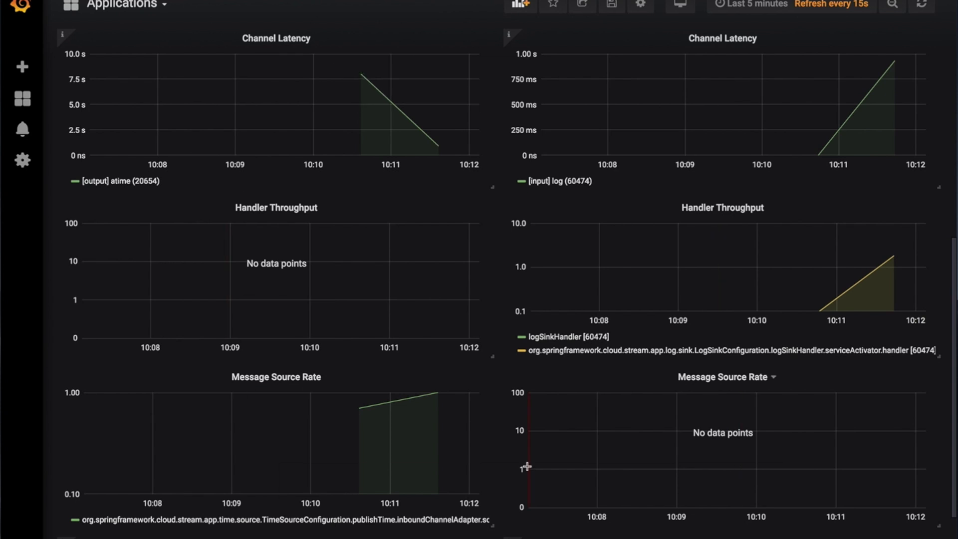
scroll(527, 467, "up", 10)
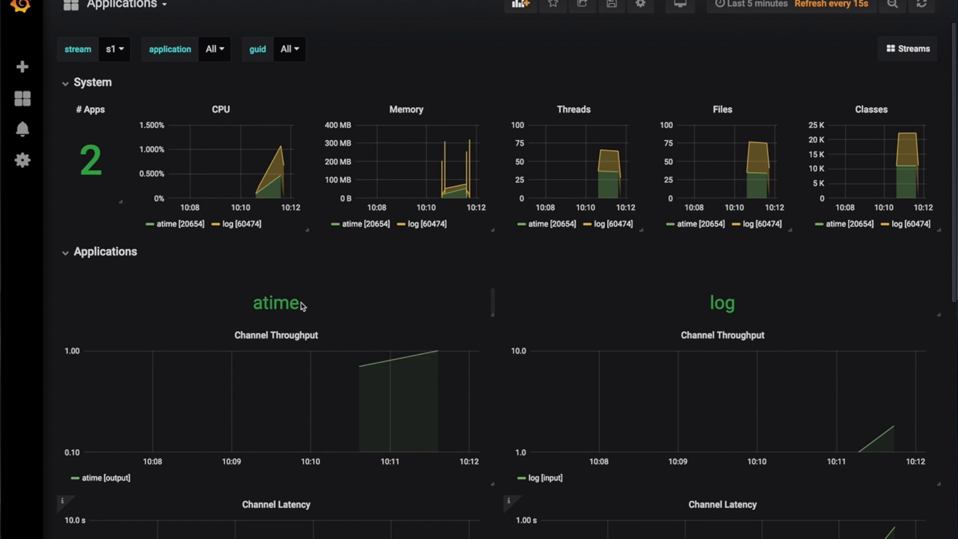
Edit the atime Channel Throughput panel to inspect its spring_integration_send and stream_name query, then close it
left_click(272, 336)
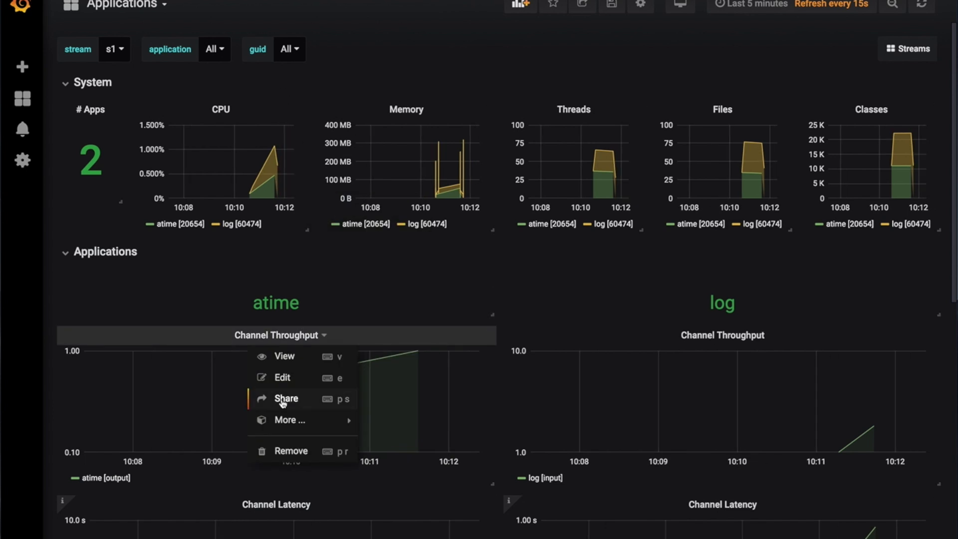
left_click(283, 378)
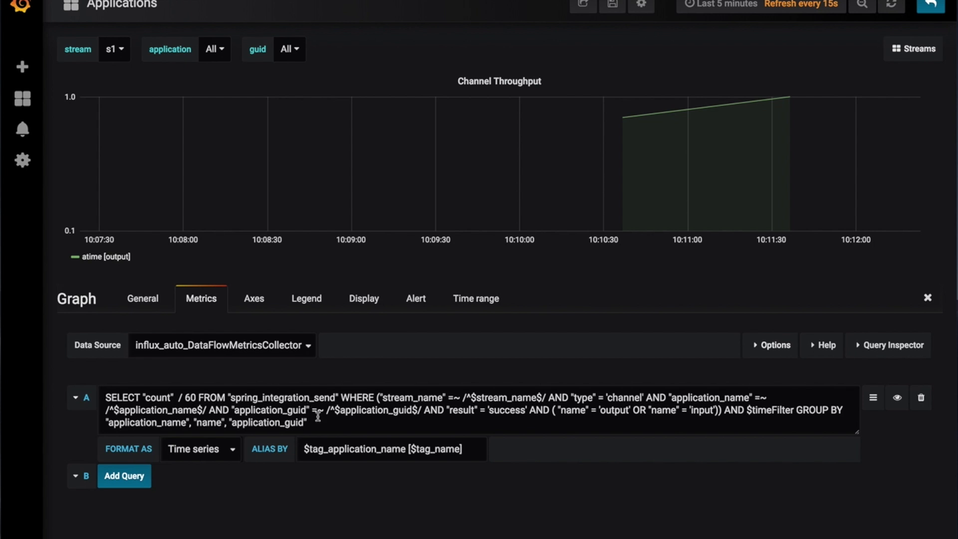
double_click(269, 400)
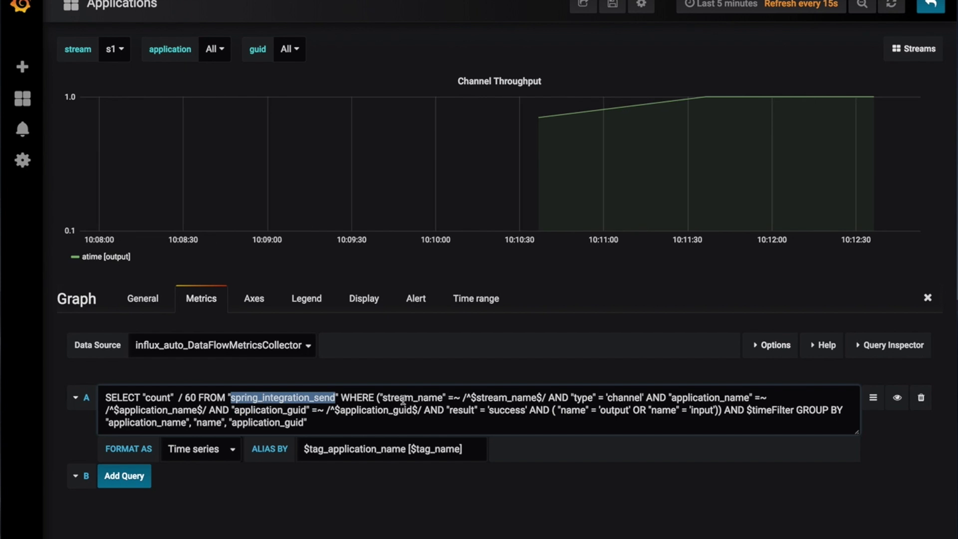
double_click(501, 399)
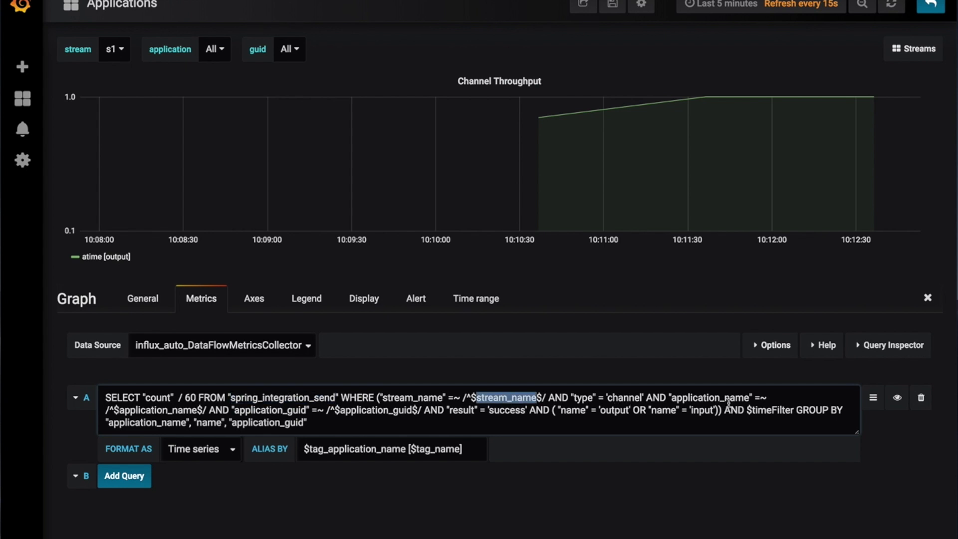
left_click(269, 409)
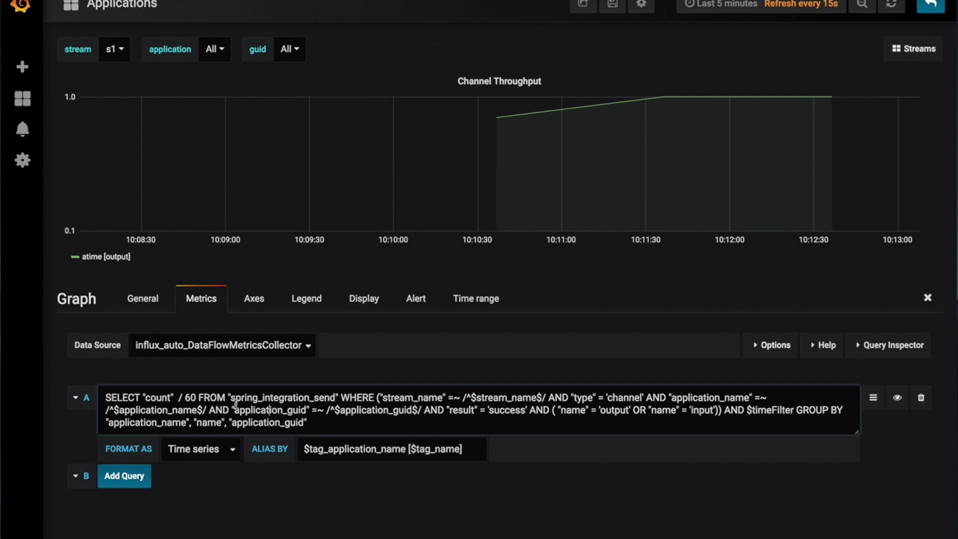
key("Escape")
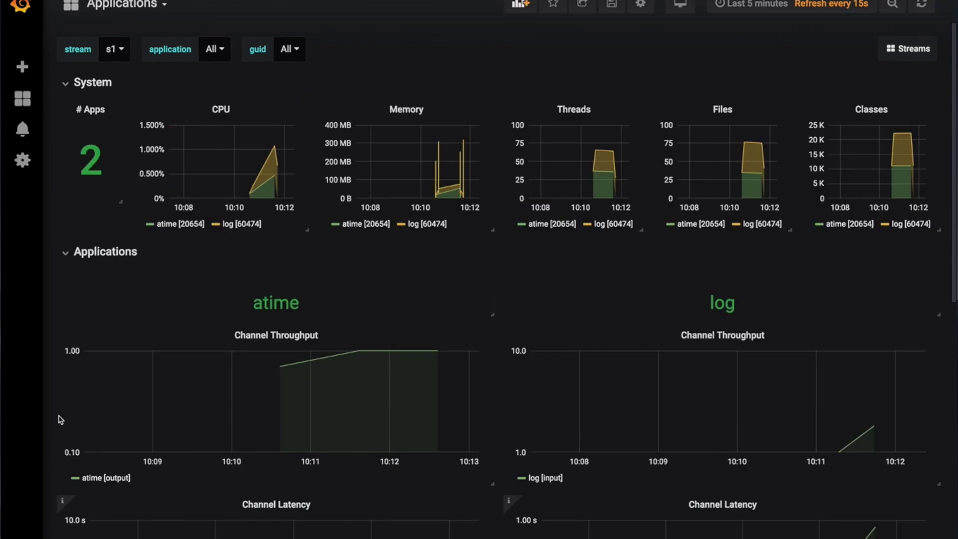
Filter the dashboard's application variable to show only the log app
left_click(213, 49)
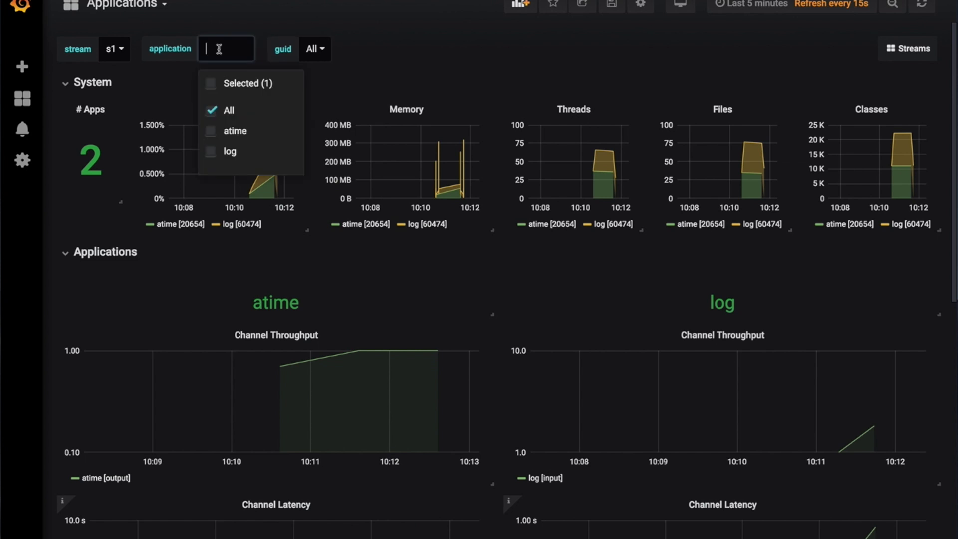
left_click(257, 152)
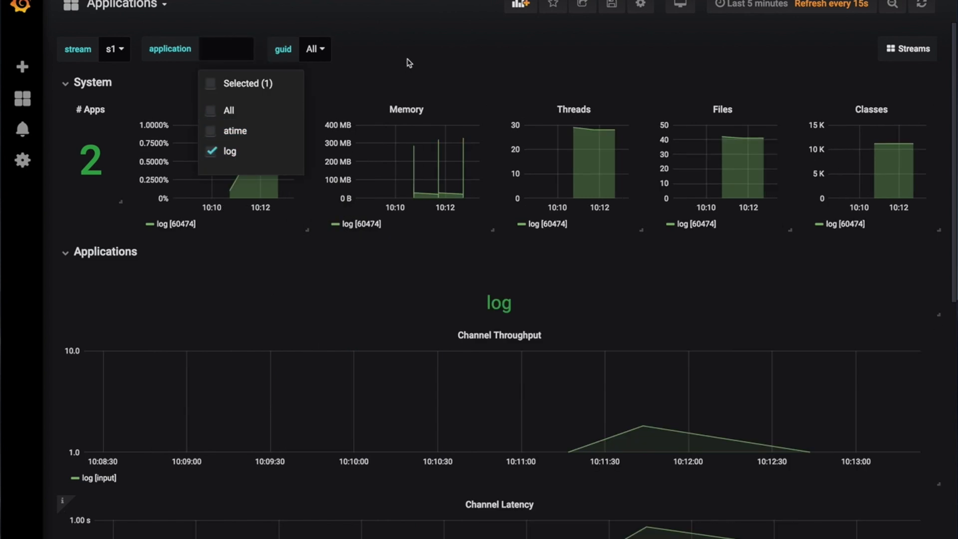
left_click(520, 445)
Leave guid at All and set application back to All to show both atime and log
left_click(300, 52)
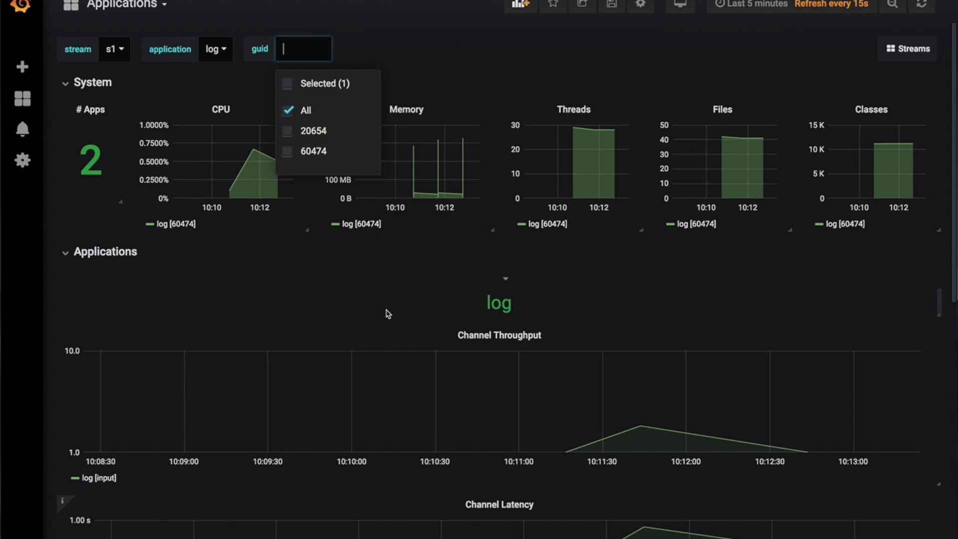
left_click(418, 62)
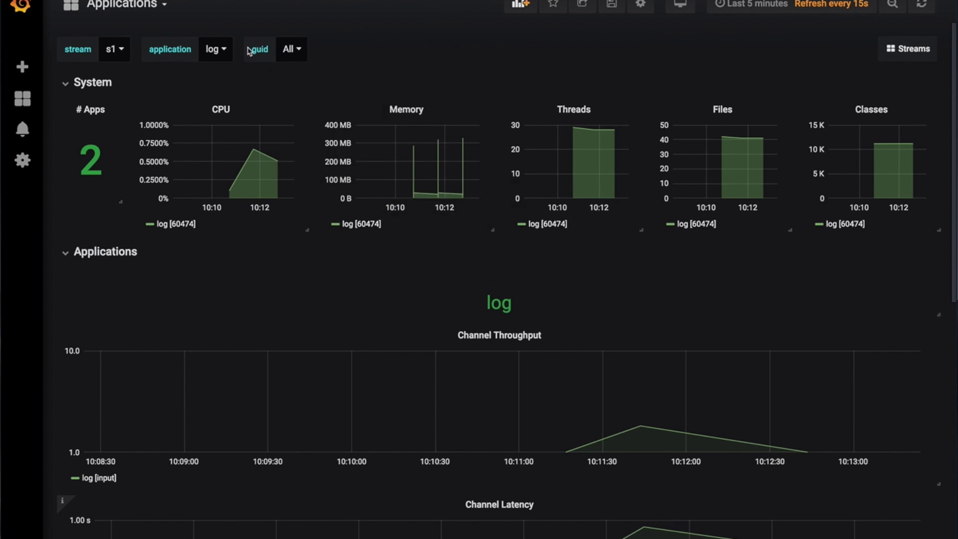
left_click(220, 49)
left_click(233, 114)
scroll(728, 298, "down", 8)
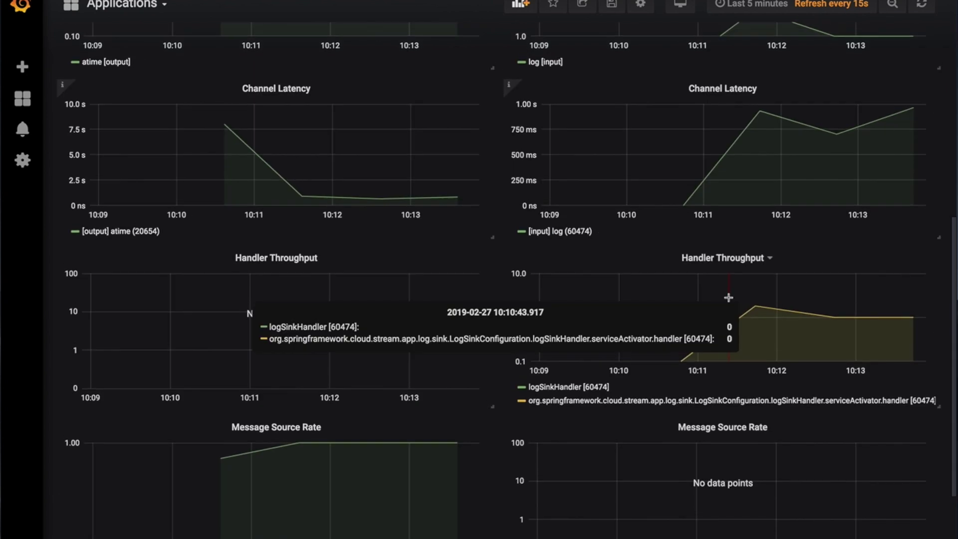
scroll(729, 298, "up", 2)
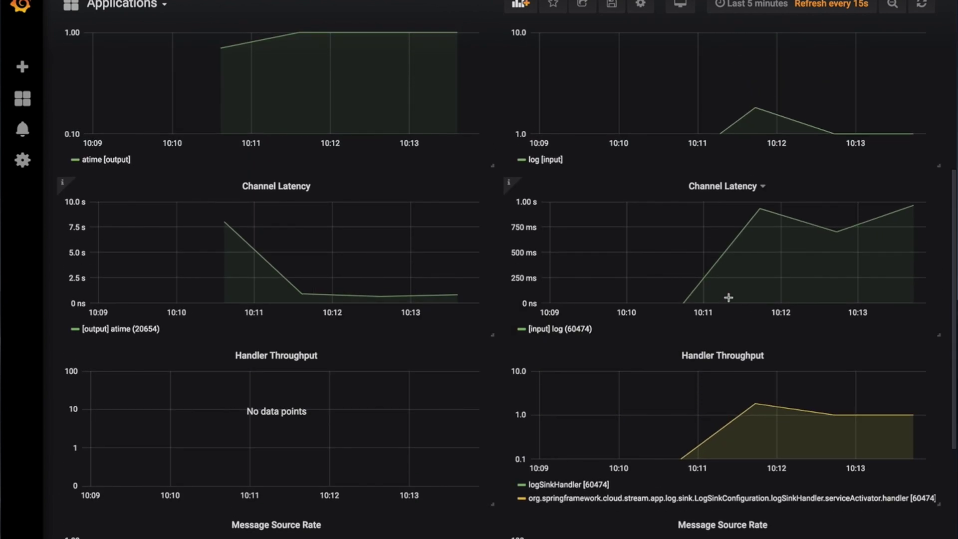